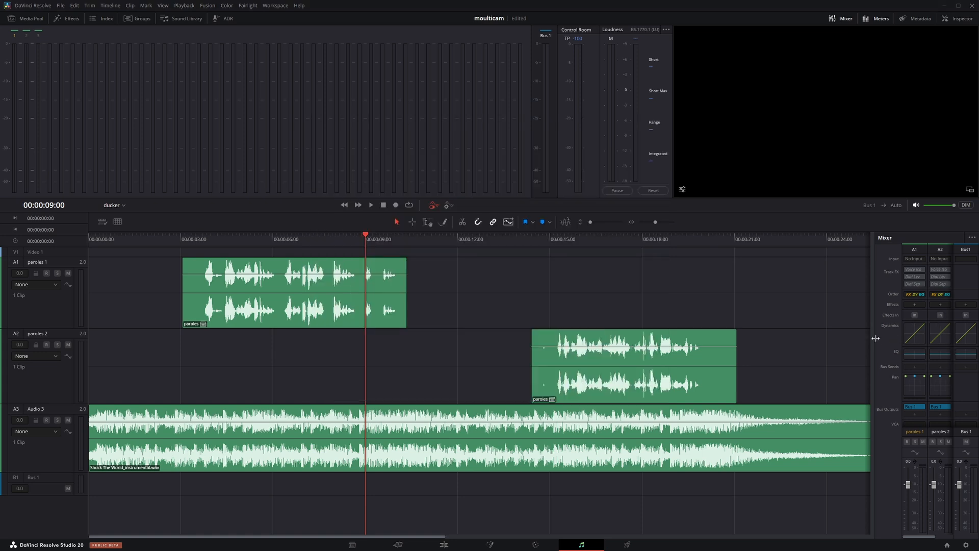
Widen the mixer to reveal the Audio 3 strip and check the compressor's sidechain source options in its Dynamics window
{"action": "left_click_drag", "start_coordinate": [869, 341], "coordinate": [798, 354]}
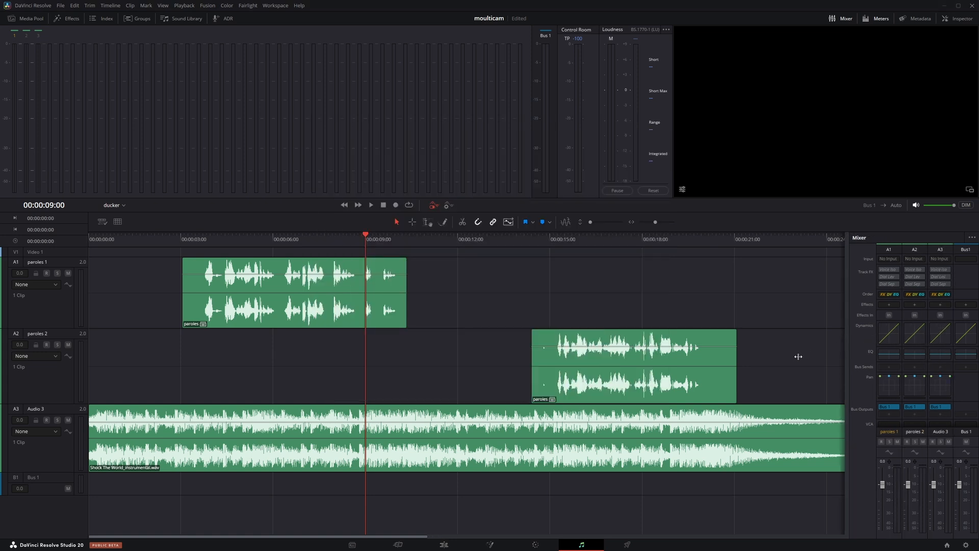
{"action": "left_click", "coordinate": [941, 337]}
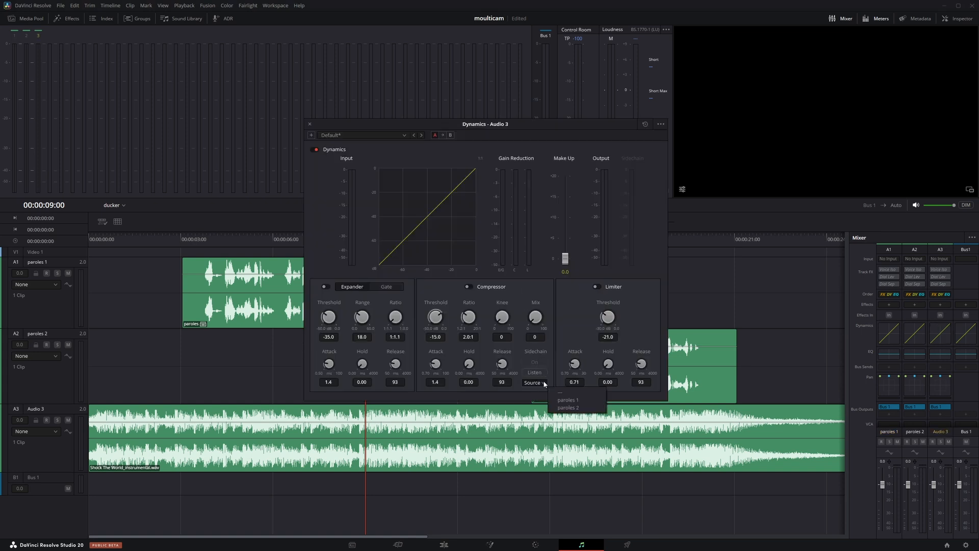
{"action": "left_click", "coordinate": [309, 124]}
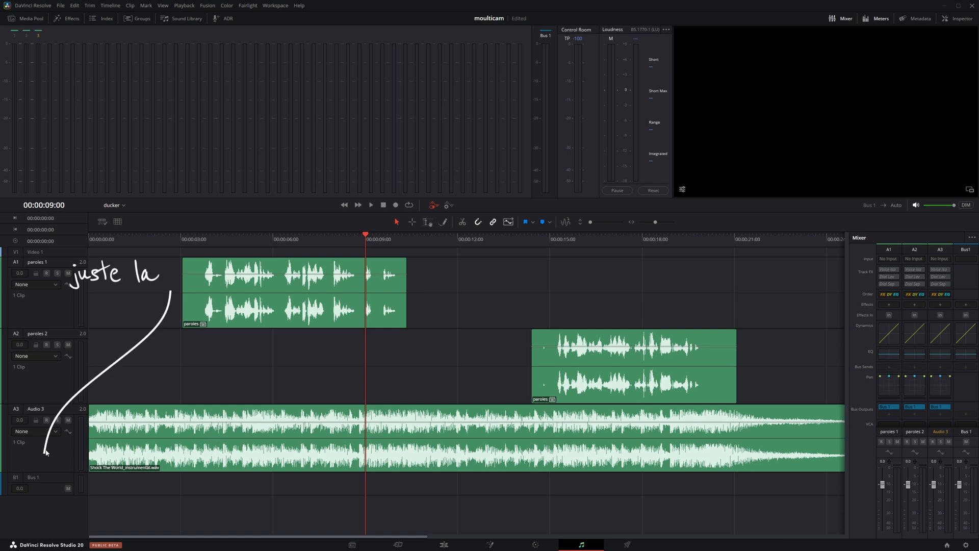
Rename the Audio 3 track as "musique" and leave that track selected
{"action": "left_click", "coordinate": [45, 410]}
{"action": "double_click", "coordinate": [45, 410]}
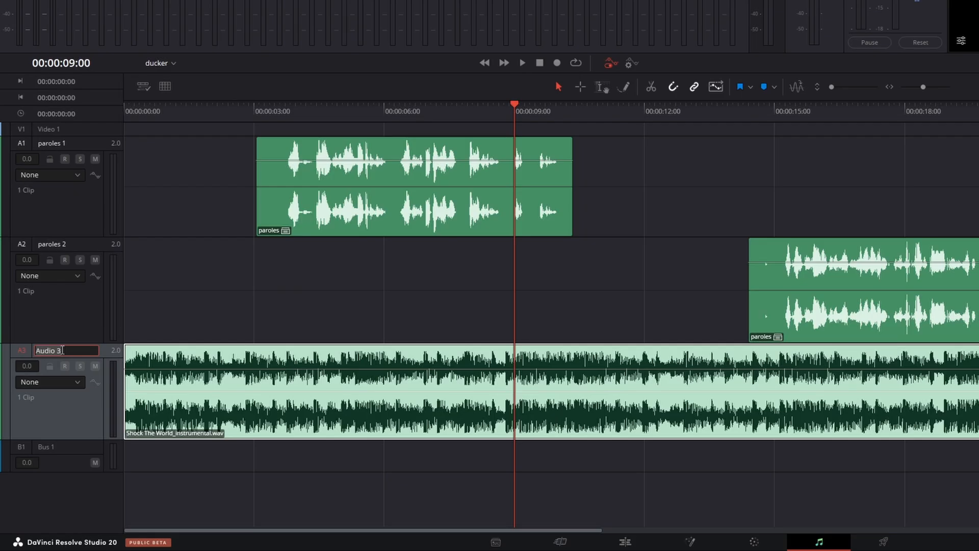
{"action": "type", "text": "musique"}
{"action": "key", "text": "Return"}
{"action": "left_click", "coordinate": [50, 444]}
{"action": "left_click", "coordinate": [60, 410]}
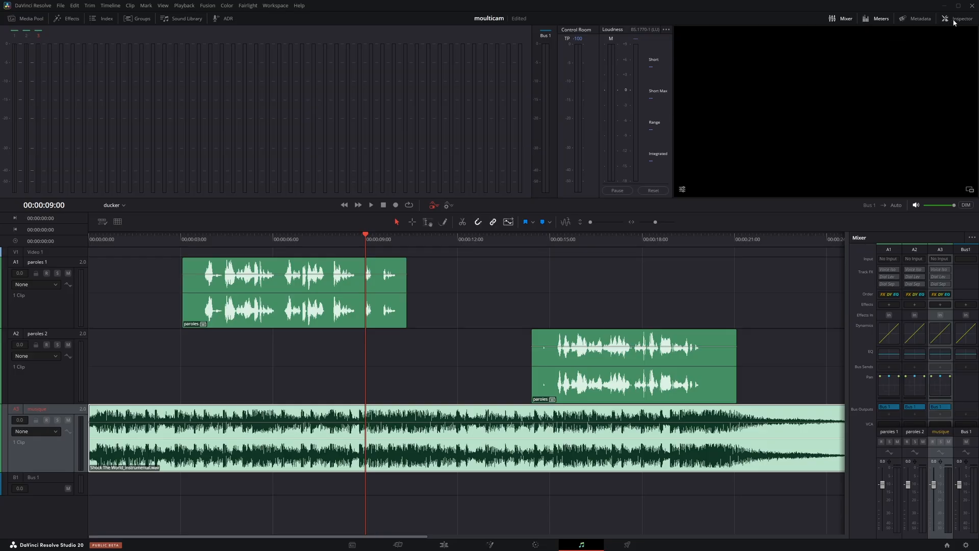
Show the Inspector and switch to the Edit page
{"action": "left_click", "coordinate": [959, 18]}
{"action": "left_click", "coordinate": [443, 544]}
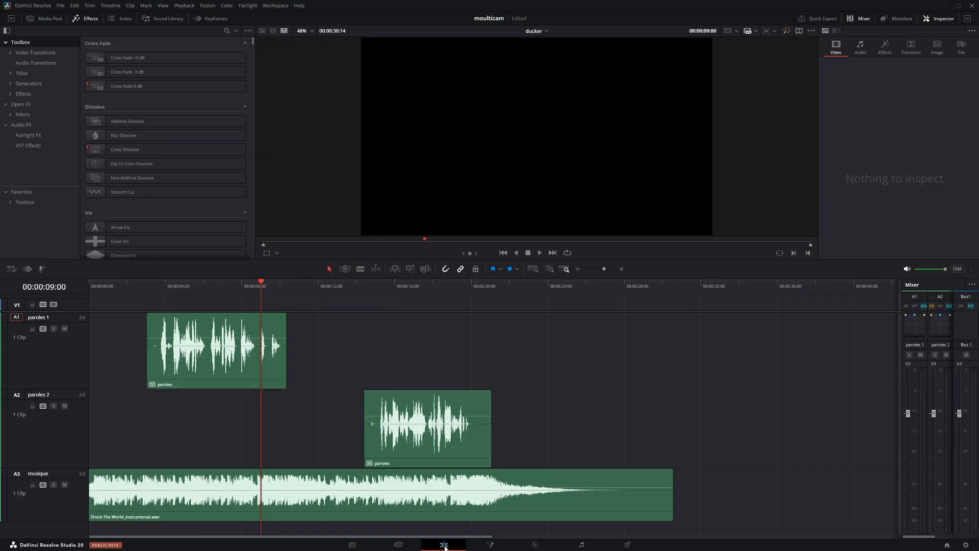
Play the timeline from about 00:00:02:00 to compare voice and music levels, widening the mixer to include the musique strip
{"action": "left_click", "coordinate": [132, 285]}
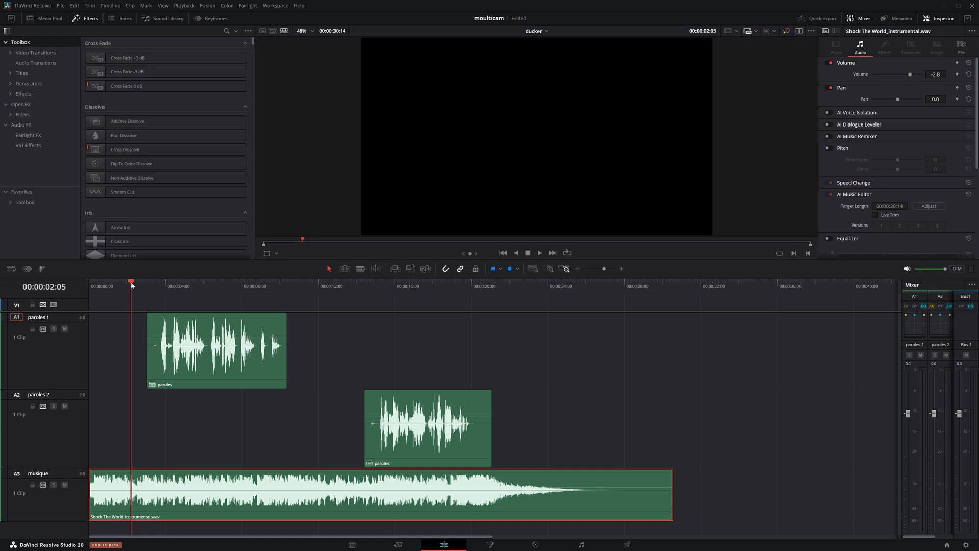
{"action": "key", "text": "space"}
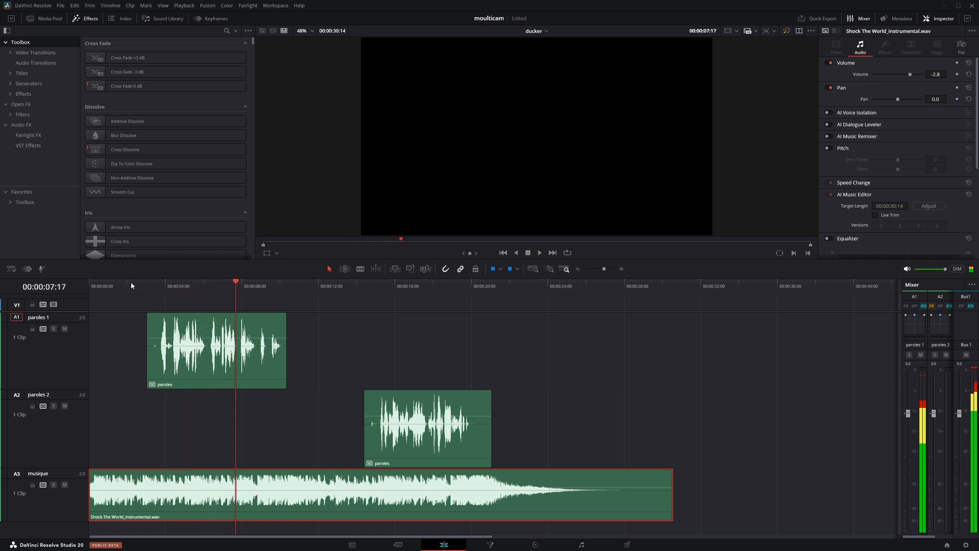
{"action": "key", "text": "space"}
{"action": "left_click_drag", "start_coordinate": [901, 365], "coordinate": [874, 366]}
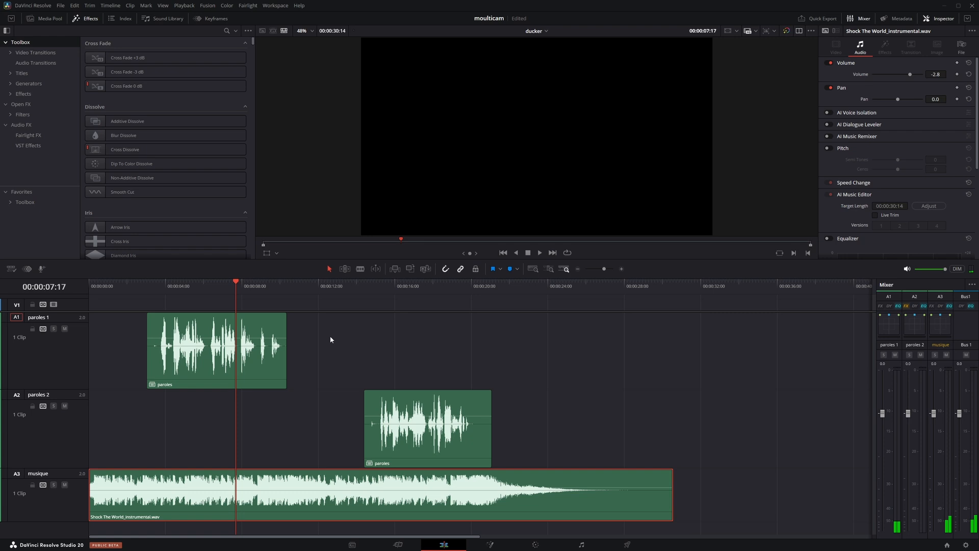
{"action": "left_click", "coordinate": [124, 286]}
{"action": "key", "text": "space"}
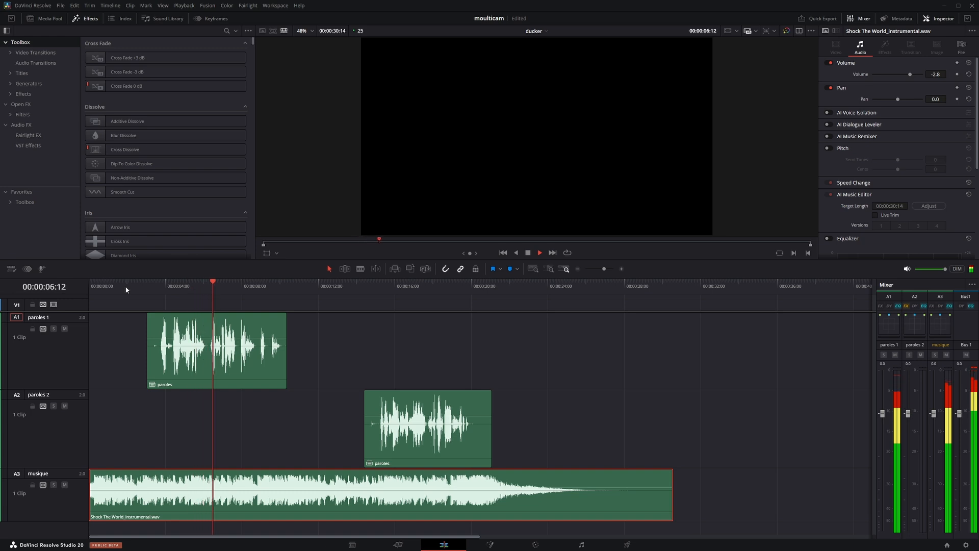
{"action": "key", "text": "space"}
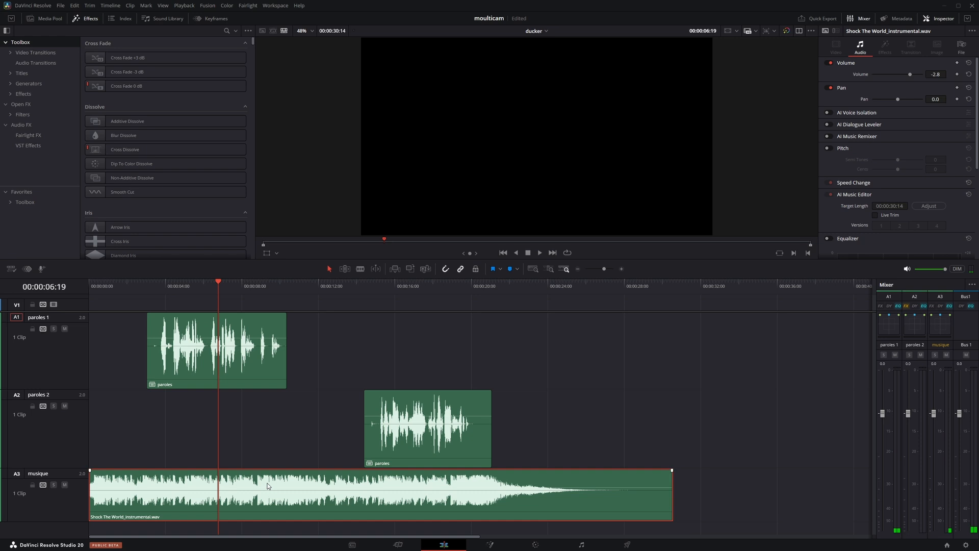
Lower the music clip's volume to -5.5 and play the voice passage from about two seconds to check the balance
{"action": "left_click_drag", "start_coordinate": [268, 489], "coordinate": [269, 491]}
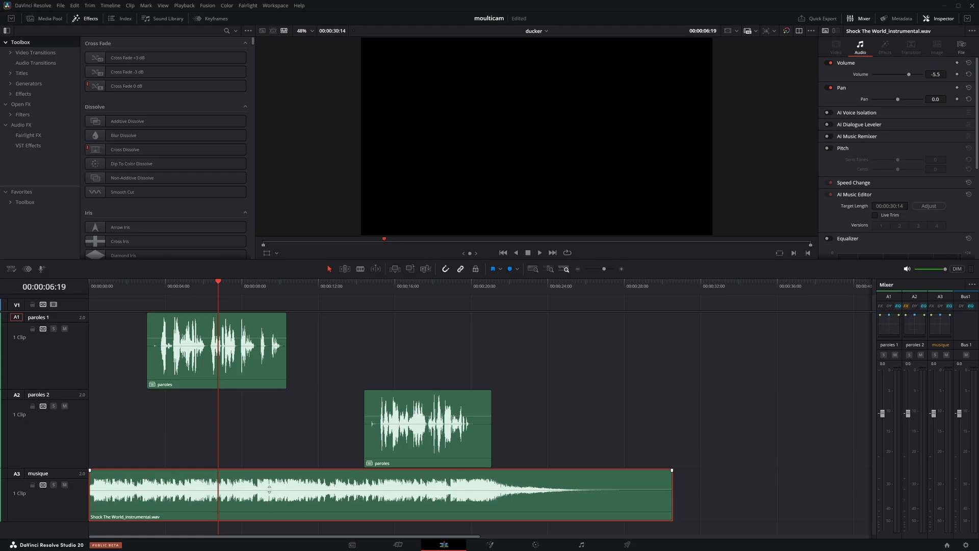
{"action": "left_click", "coordinate": [125, 284]}
{"action": "key", "text": "space"}
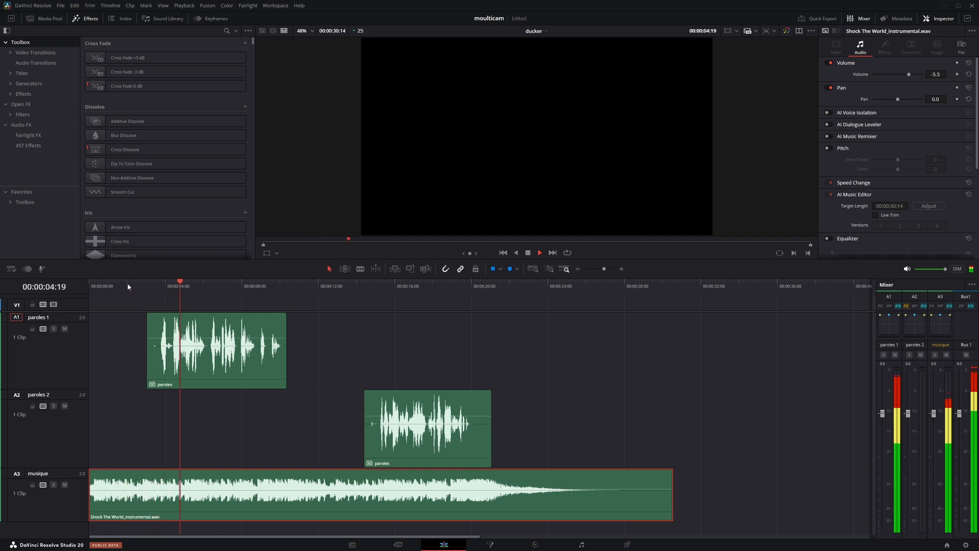
{"action": "key", "text": "space"}
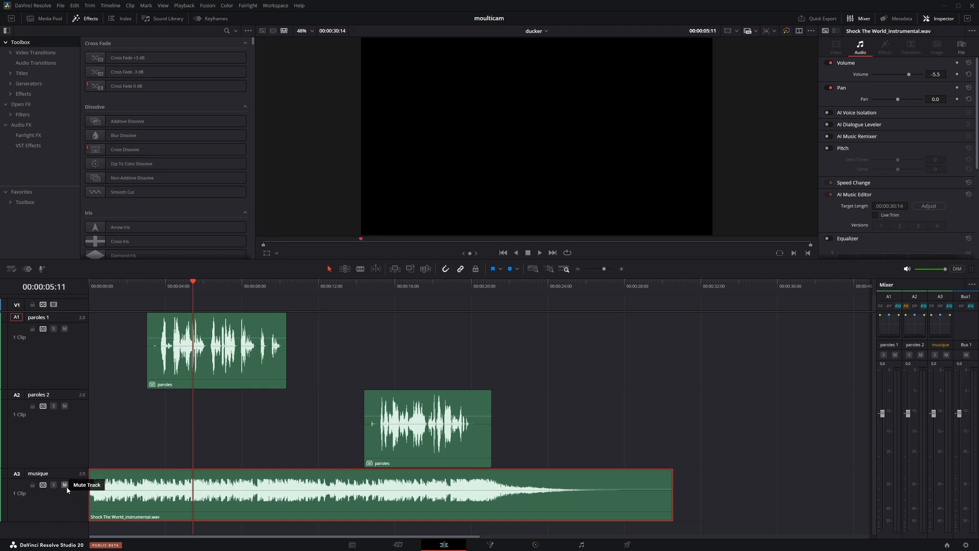
Enable the Ducker on the musique track, keeping paroles 1 as Source 1
{"action": "left_click", "coordinate": [42, 508]}
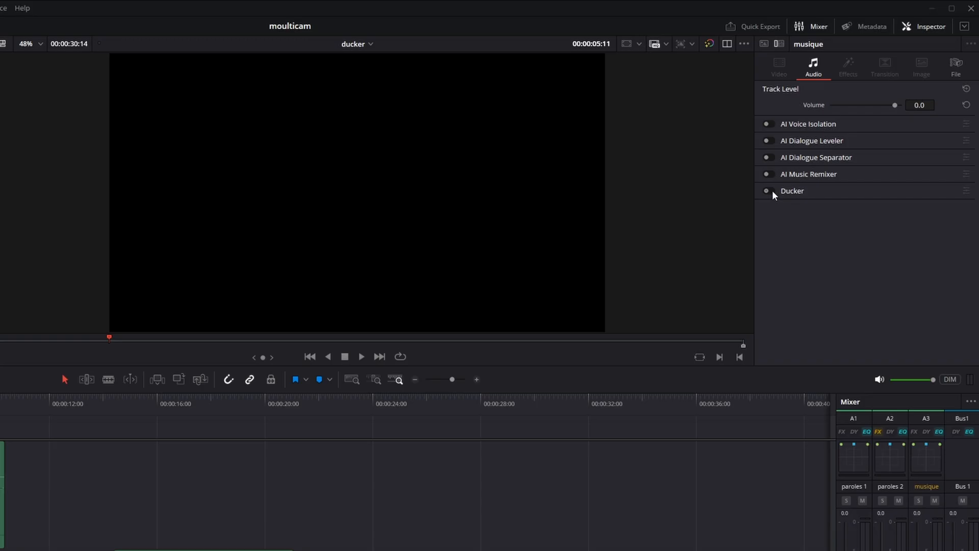
{"action": "left_click", "coordinate": [772, 191]}
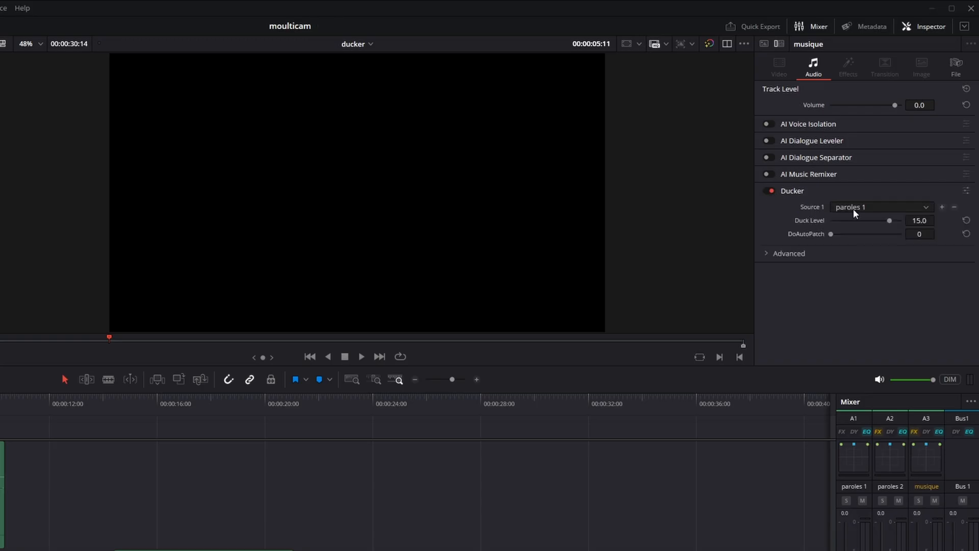
{"action": "left_click", "coordinate": [886, 207]}
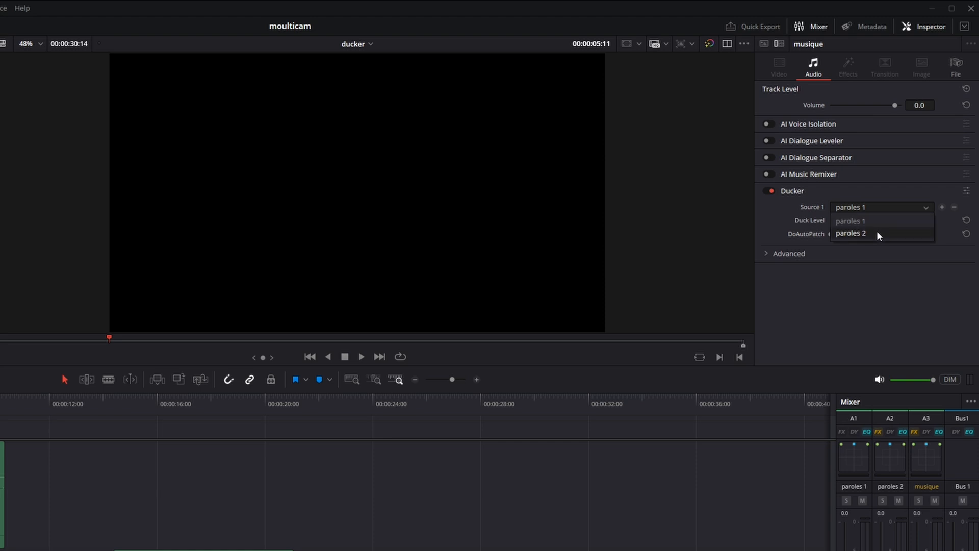
{"action": "left_click", "coordinate": [803, 195]}
{"action": "left_click", "coordinate": [803, 195]}
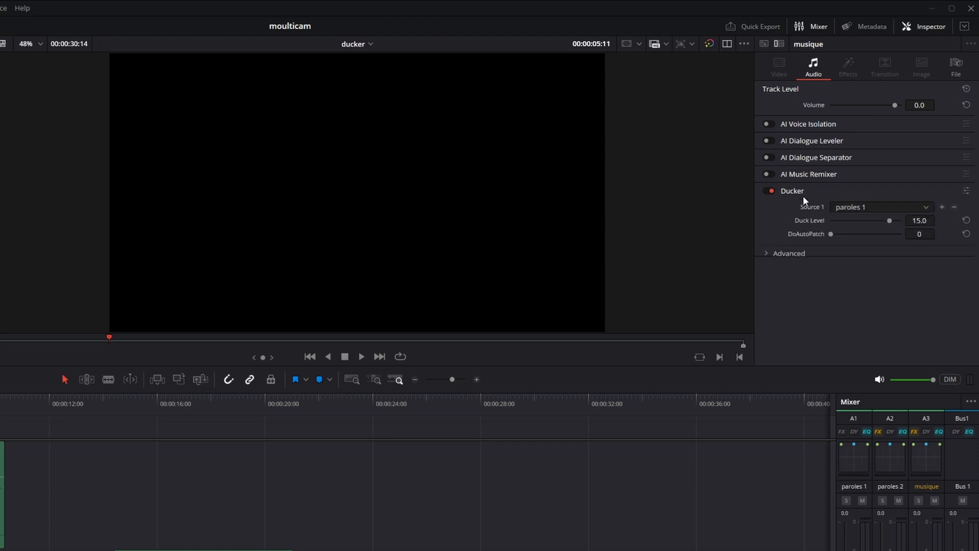
Add a second Ducker source and set it to the paroles 2 track
{"action": "left_click", "coordinate": [942, 207]}
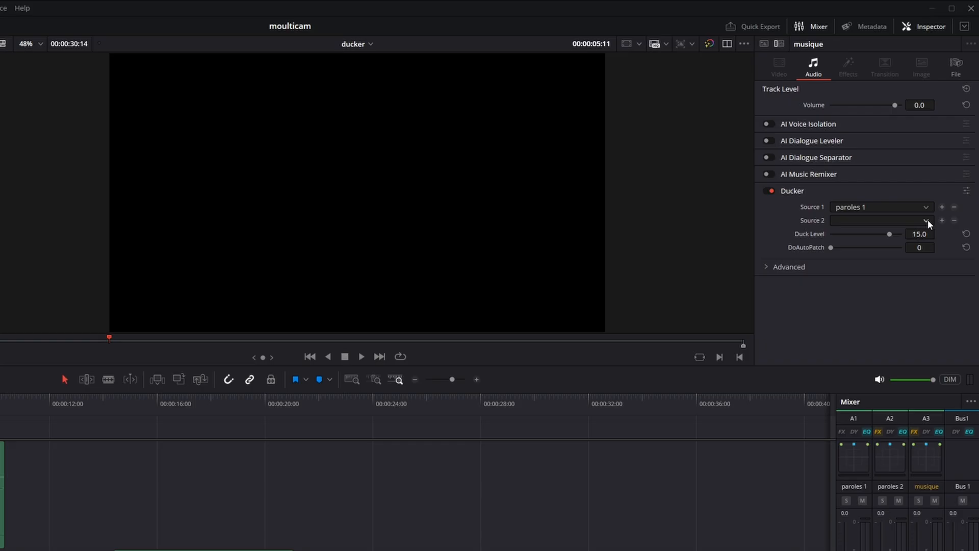
{"action": "left_click", "coordinate": [928, 221]}
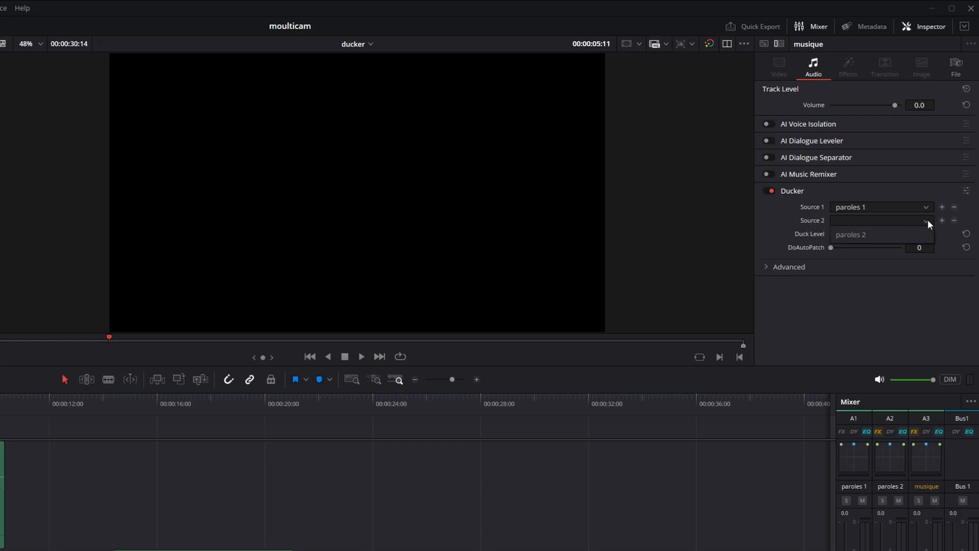
{"action": "left_click", "coordinate": [878, 237]}
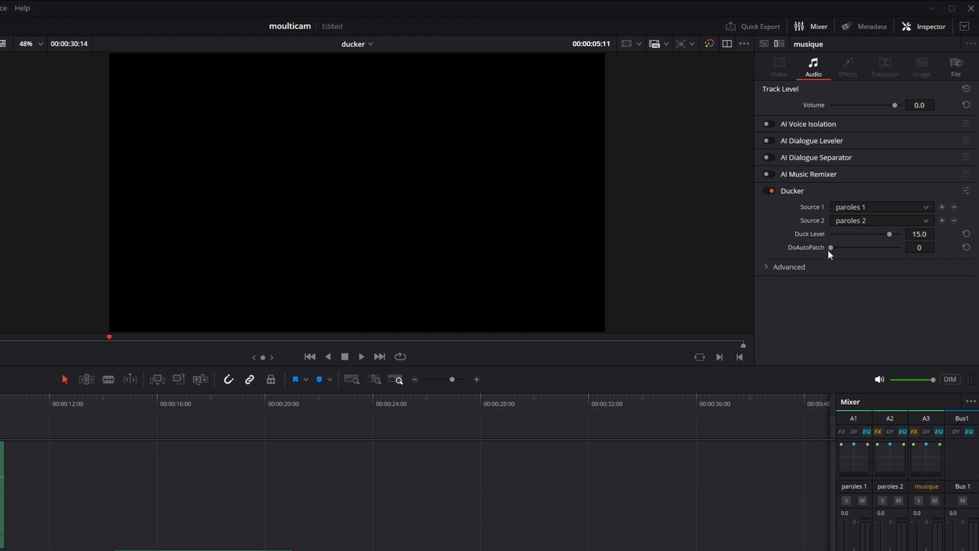
Expand the Ducker's advanced parameters, open its custom settings window over the viewer and check the available presets
{"action": "left_click", "coordinate": [765, 266]}
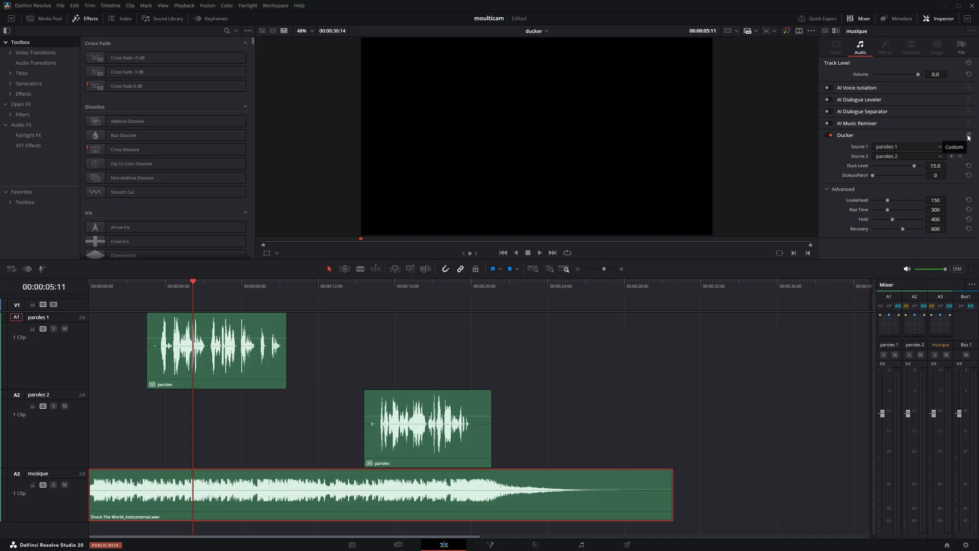
{"action": "left_click", "coordinate": [968, 137]}
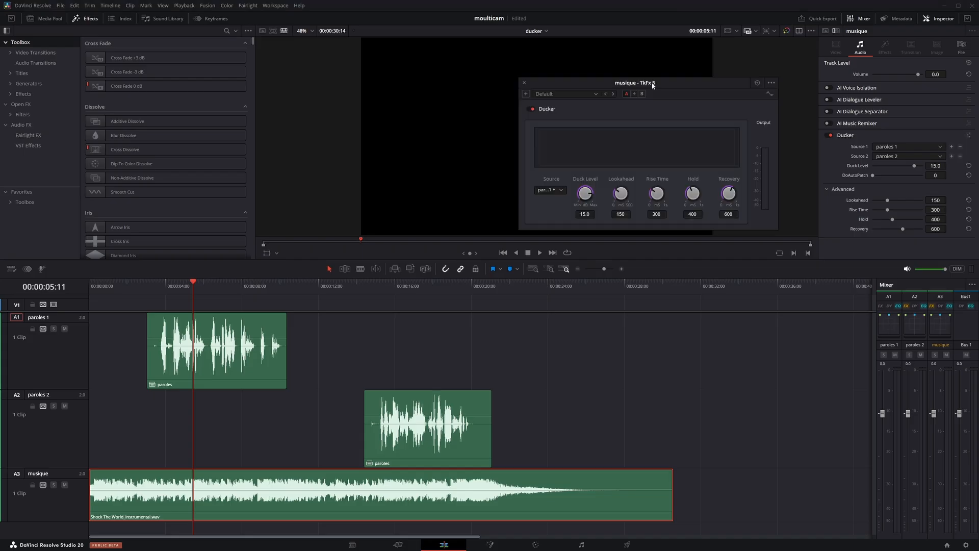
{"action": "left_click_drag", "start_coordinate": [678, 82], "coordinate": [559, 182]}
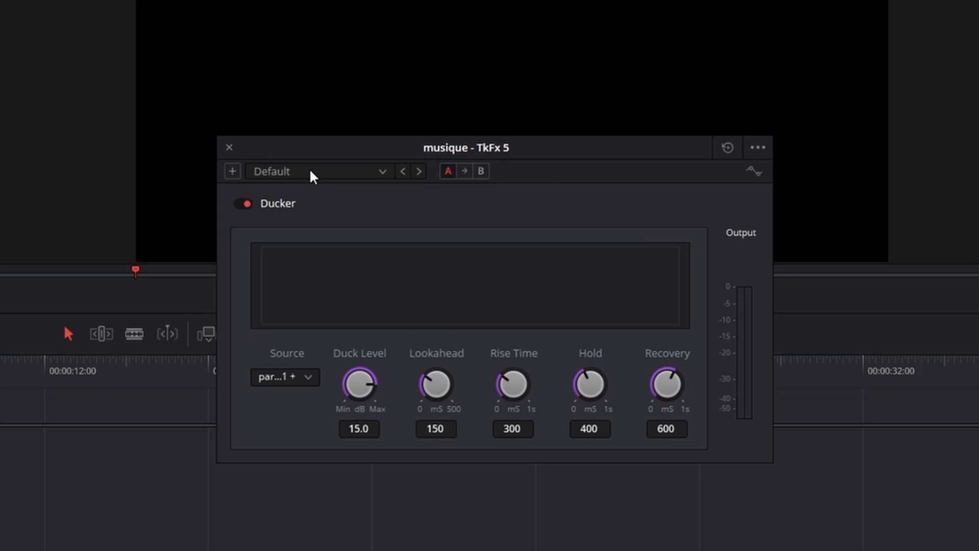
{"action": "left_click", "coordinate": [449, 195]}
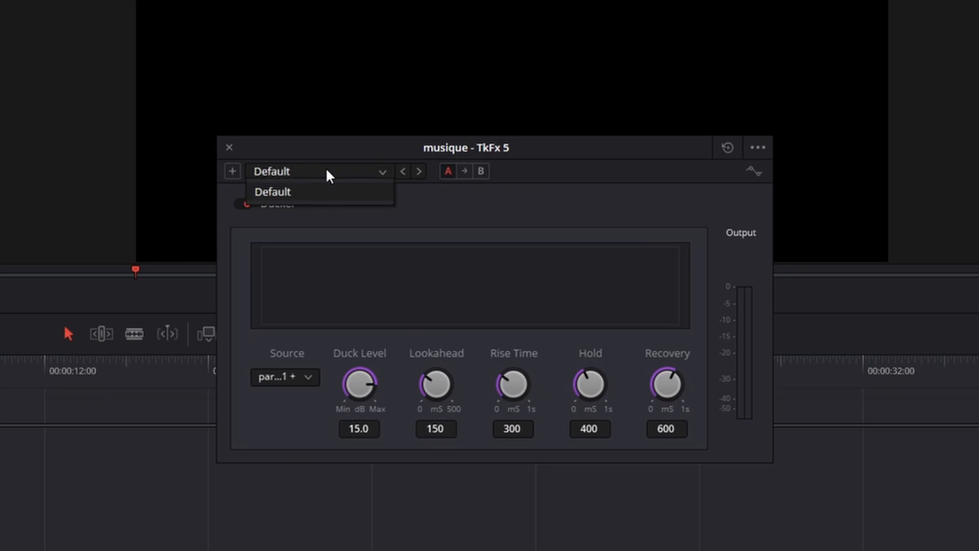
{"action": "left_click", "coordinate": [366, 285]}
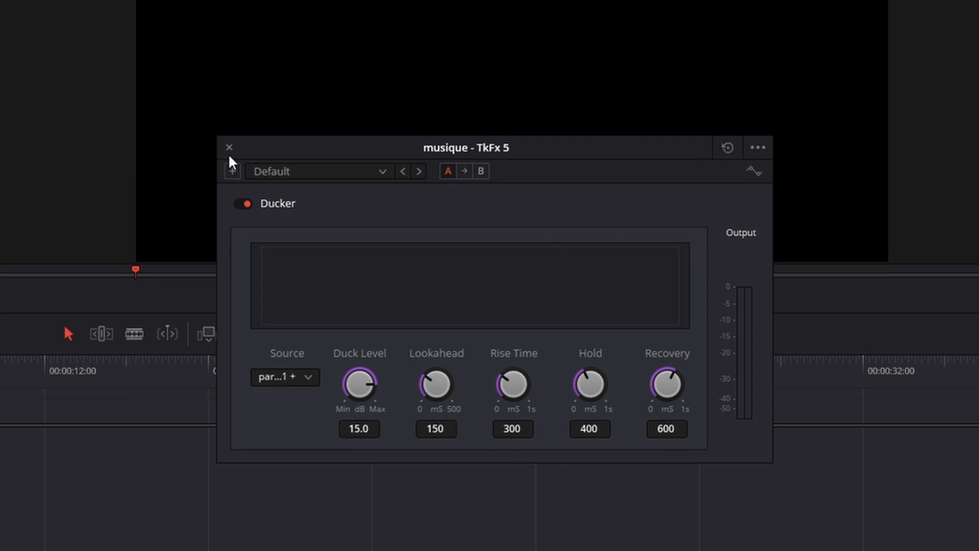
Save the current Ducker settings as a new preset named "moi"
{"action": "left_click", "coordinate": [232, 171]}
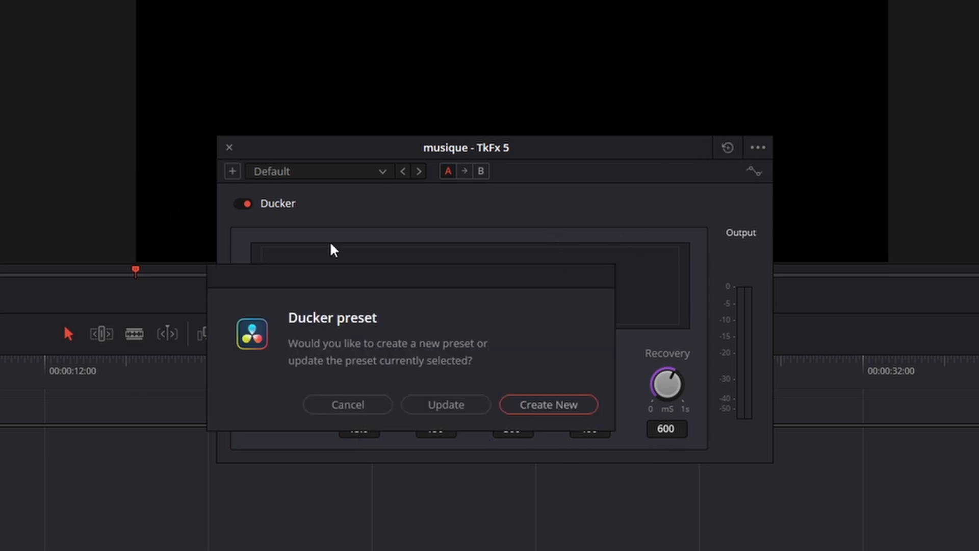
{"action": "left_click", "coordinate": [559, 405]}
{"action": "type", "text": "moi"}
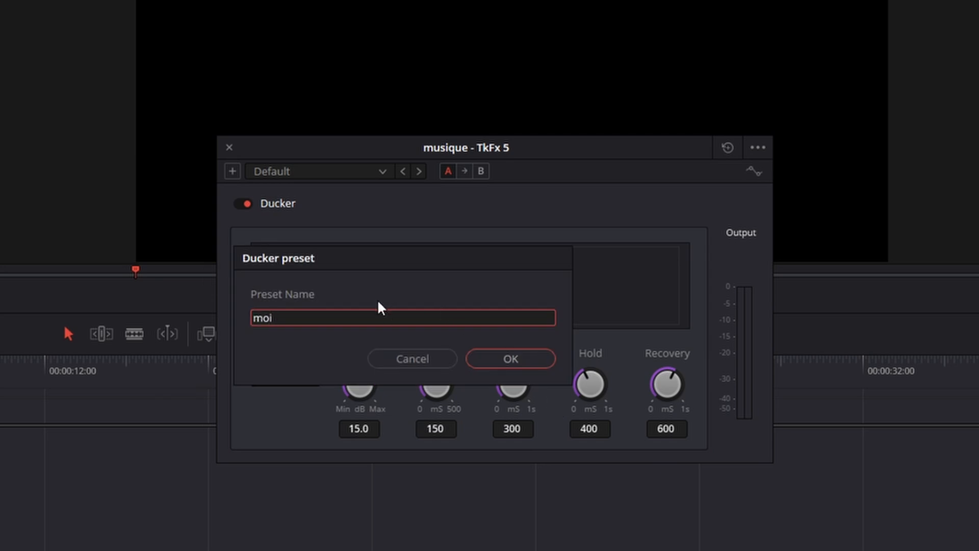
{"action": "left_click", "coordinate": [519, 359]}
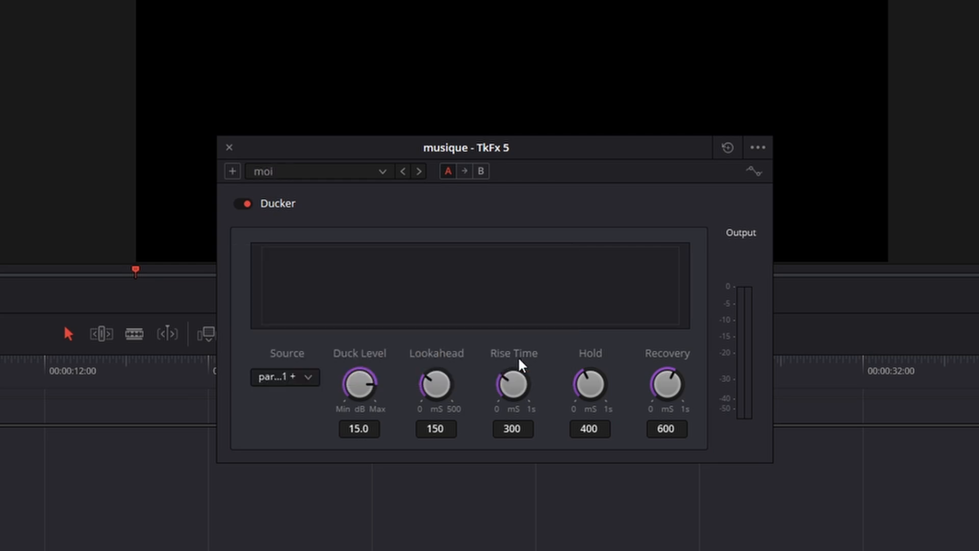
Load the "moi" preset and set it as the Ducker's default
{"action": "left_click", "coordinate": [354, 173]}
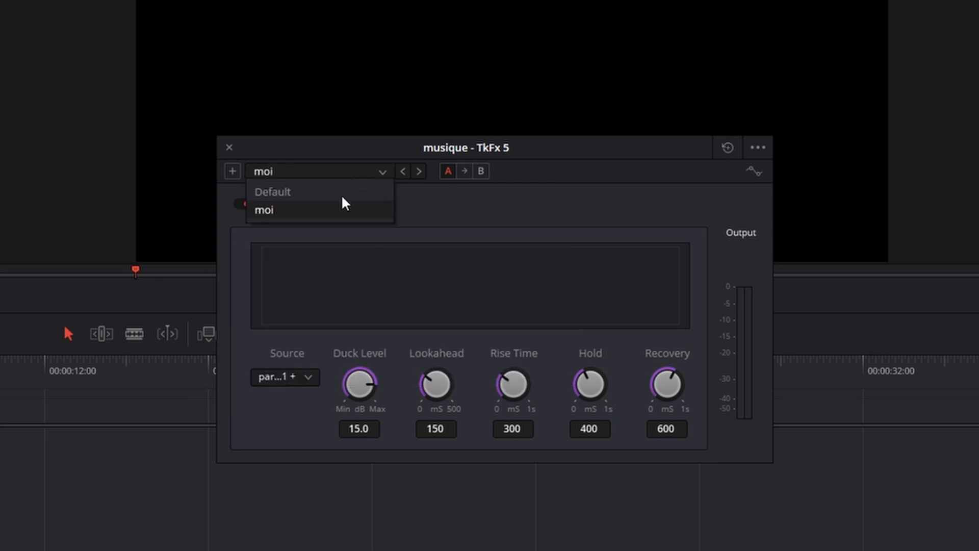
{"action": "left_click", "coordinate": [341, 210]}
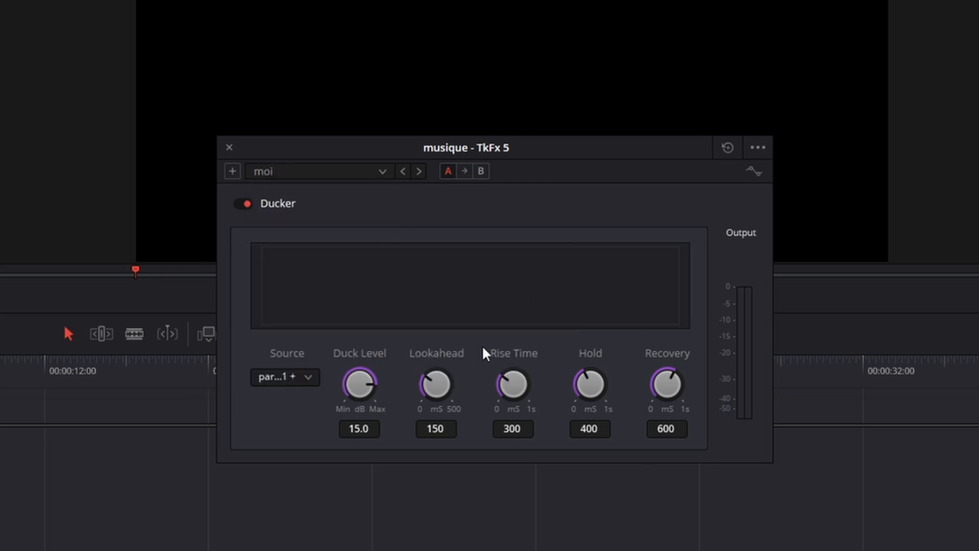
{"action": "left_click", "coordinate": [761, 148]}
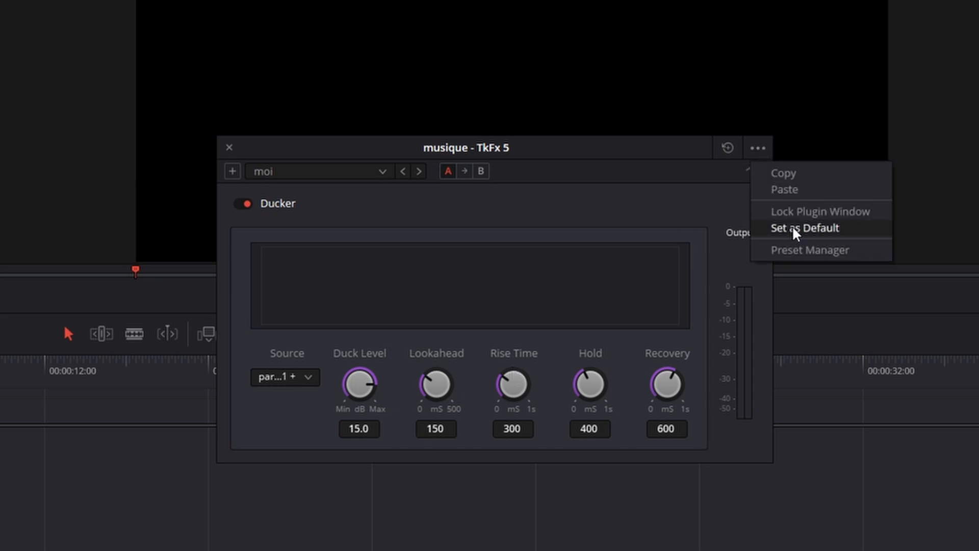
{"action": "left_click", "coordinate": [808, 228]}
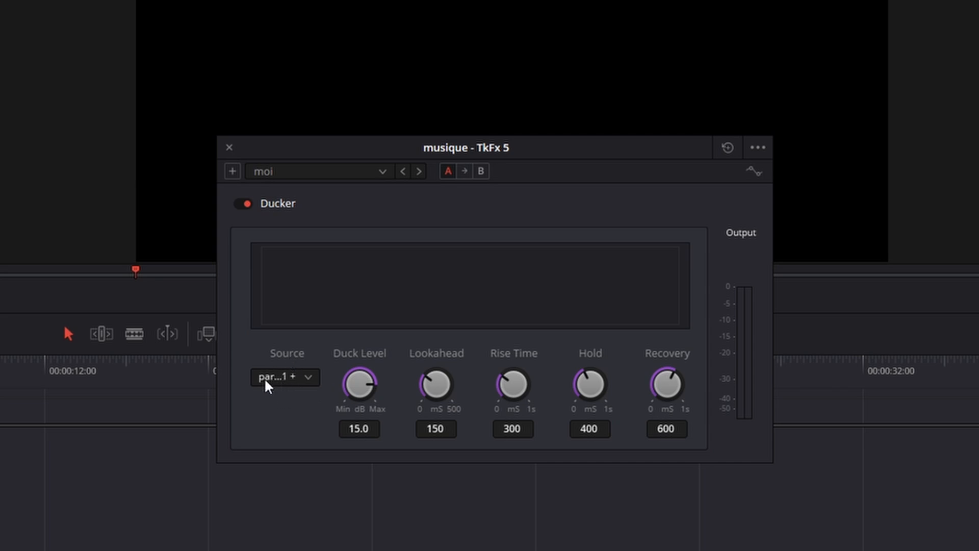
Check in the Ducker window which voice tracks are enabled as sources
{"action": "left_click", "coordinate": [307, 376]}
{"action": "left_click", "coordinate": [278, 413]}
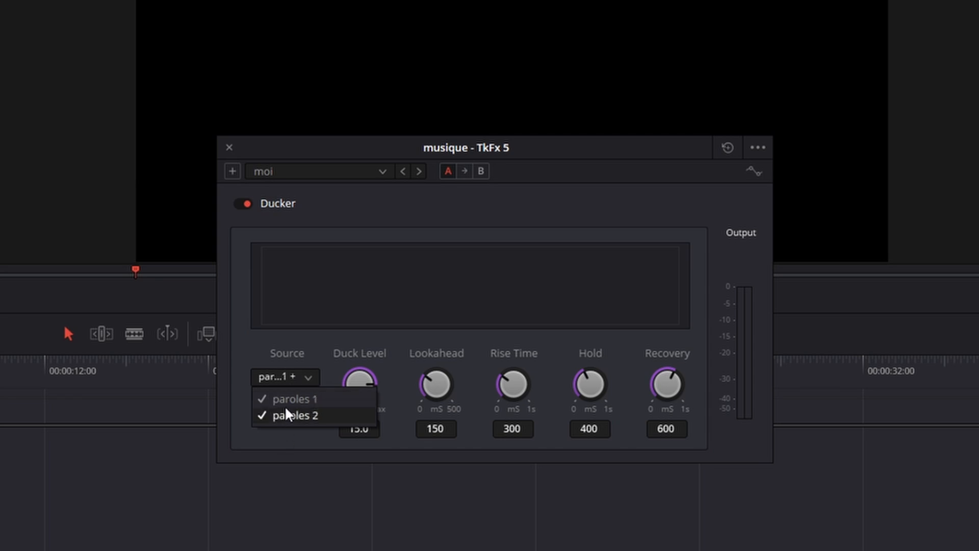
{"action": "left_click", "coordinate": [270, 344]}
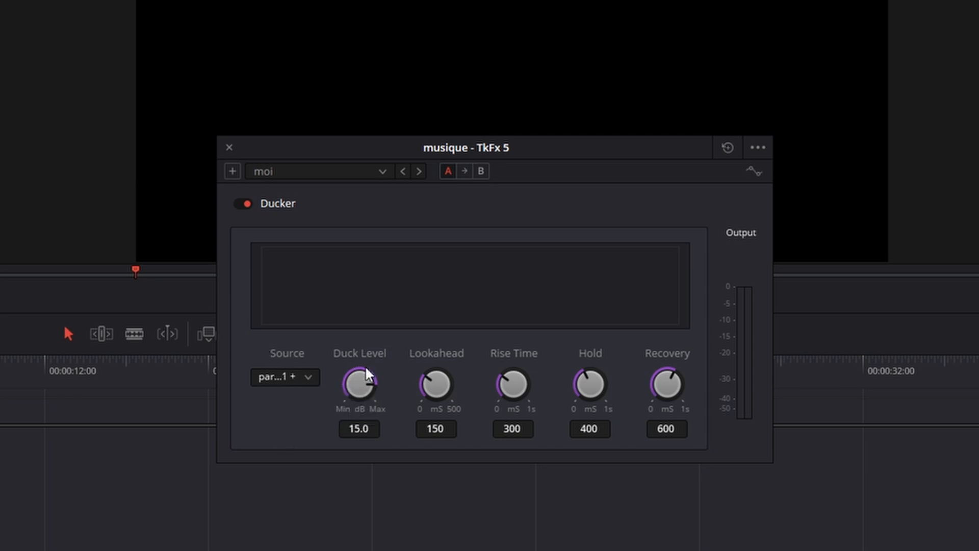
Vary the Ducker's Duck Level and return it to 15.0 dB
{"action": "left_click_drag", "start_coordinate": [361, 375], "coordinate": [451, 410]}
{"action": "mouse_move", "coordinate": [361, 424]}
{"action": "left_mouse_down"}
{"action": "mouse_move", "coordinate": [361, 397]}
{"action": "mouse_move", "coordinate": [358, 433]}
{"action": "left_mouse_up"}
{"action": "double_click", "coordinate": [360, 431]}
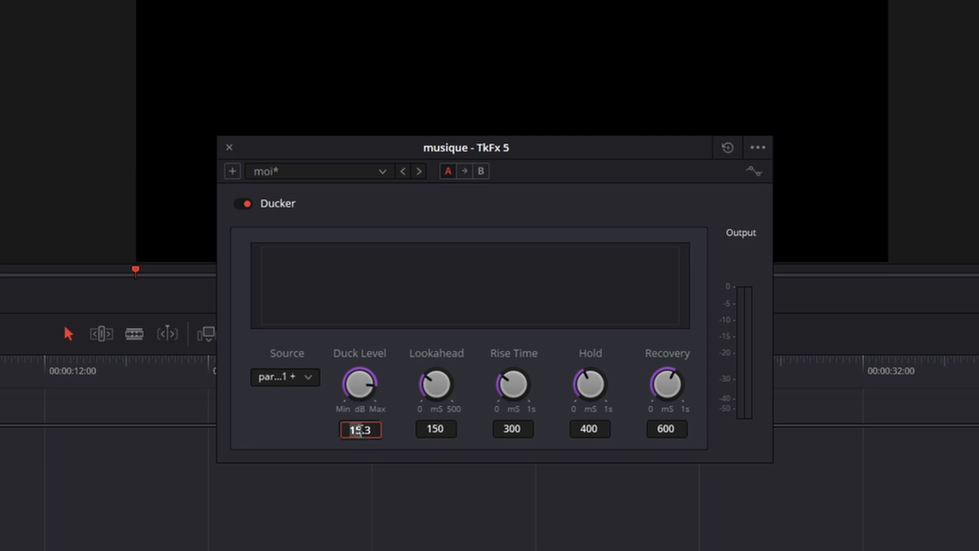
{"action": "left_click", "coordinate": [357, 430]}
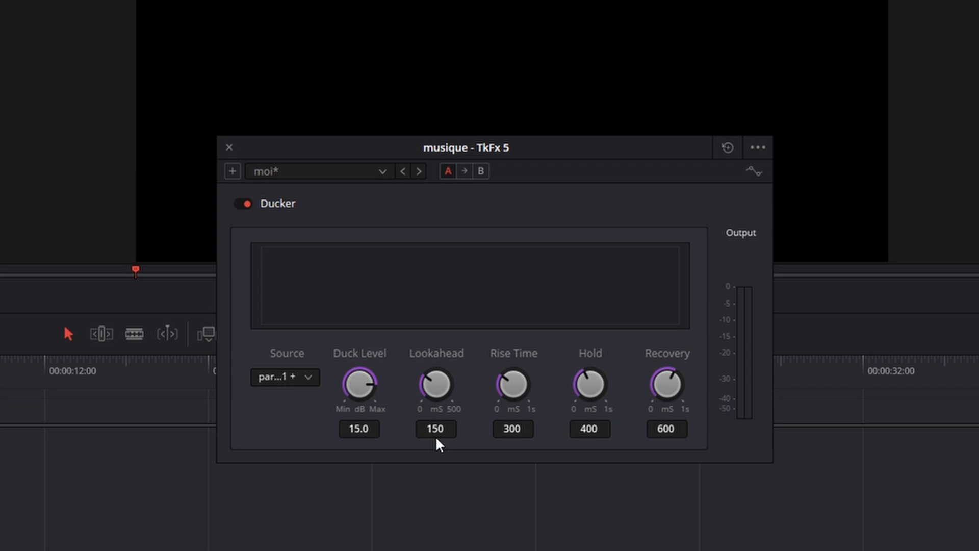
Set the Ducker's Lookahead to 0 ms and play the timeline from the start of the paroles 1 clip
{"action": "left_click_drag", "start_coordinate": [424, 384], "coordinate": [290, 415]}
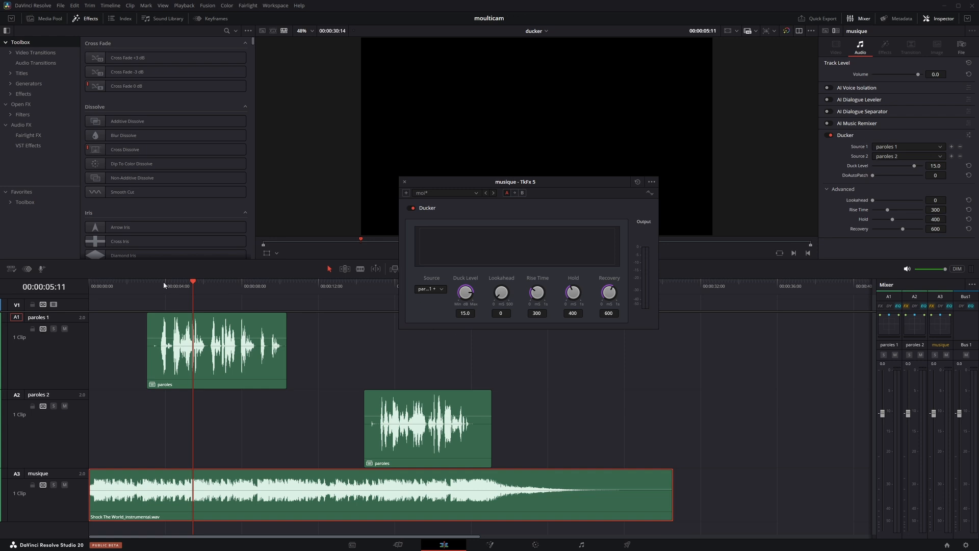
{"action": "left_click", "coordinate": [146, 285]}
{"action": "key", "text": "space"}
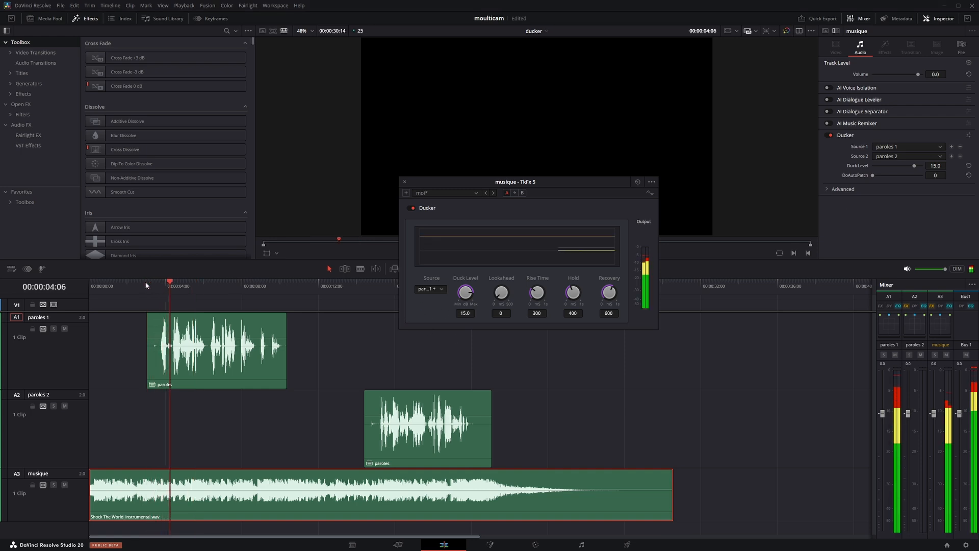
{"action": "key", "text": "space"}
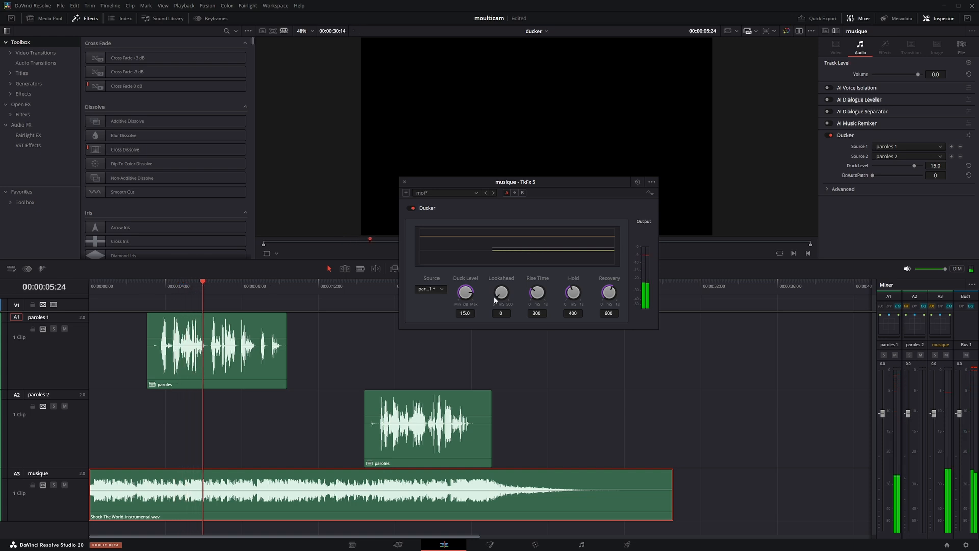
Set the Lookahead to 140 ms and the Rise Time to 0, and play from before the paroles 1 clip
{"action": "left_click_drag", "start_coordinate": [501, 298], "coordinate": [539, 300]}
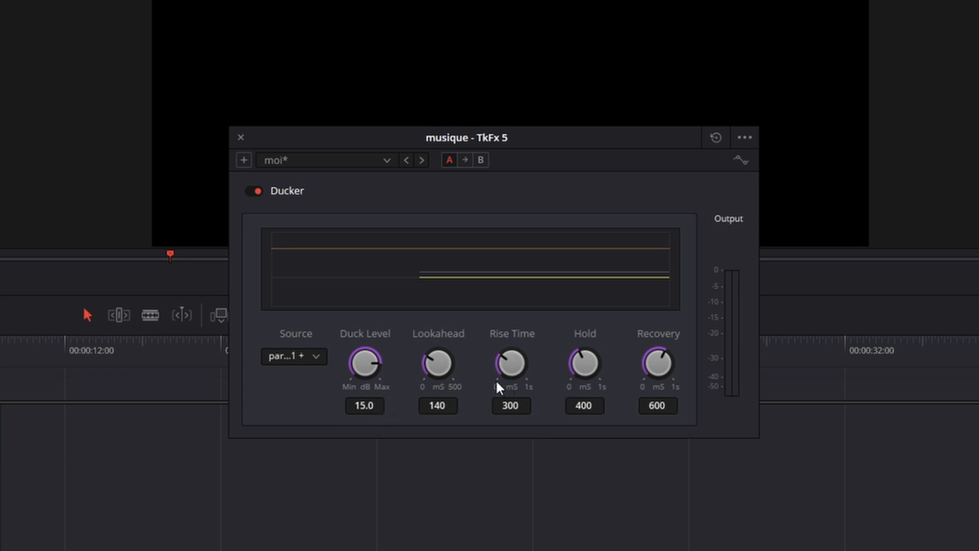
{"action": "left_click_drag", "start_coordinate": [525, 367], "coordinate": [406, 367]}
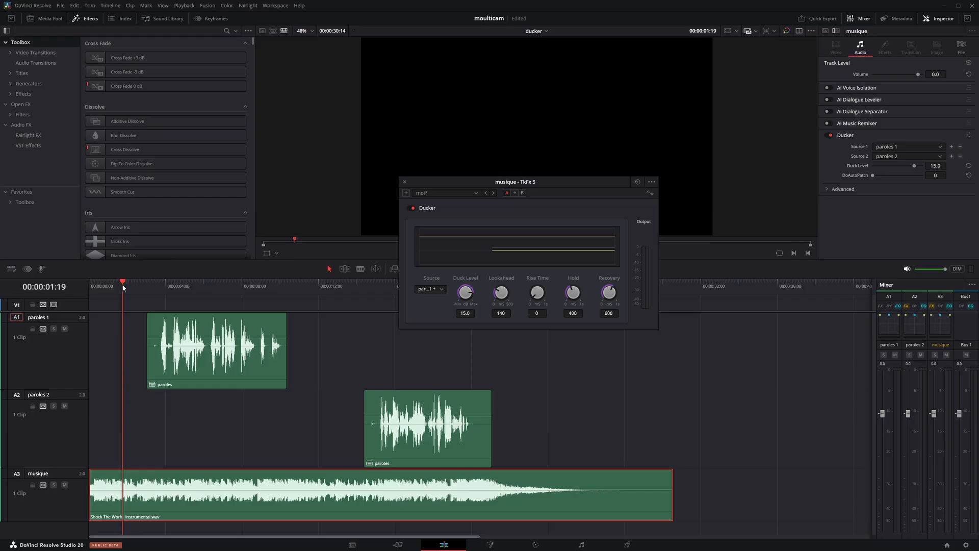
{"action": "key", "text": "space"}
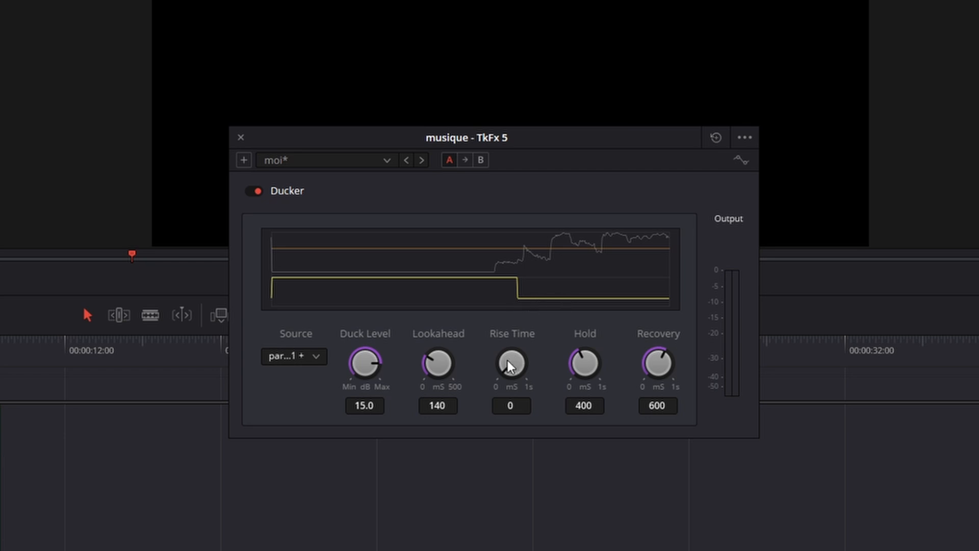
Set the Ducker's Rise Time to 250 ms and play the passage where the voice begins
{"action": "left_click_drag", "start_coordinate": [509, 365], "coordinate": [601, 376]}
{"action": "left_click", "coordinate": [510, 406]}
{"action": "key", "text": "BackSpace"}
{"action": "key", "text": "BackSpace"}
{"action": "type", "text": "50"}
{"action": "key", "text": "Return"}
{"action": "key", "text": "space"}
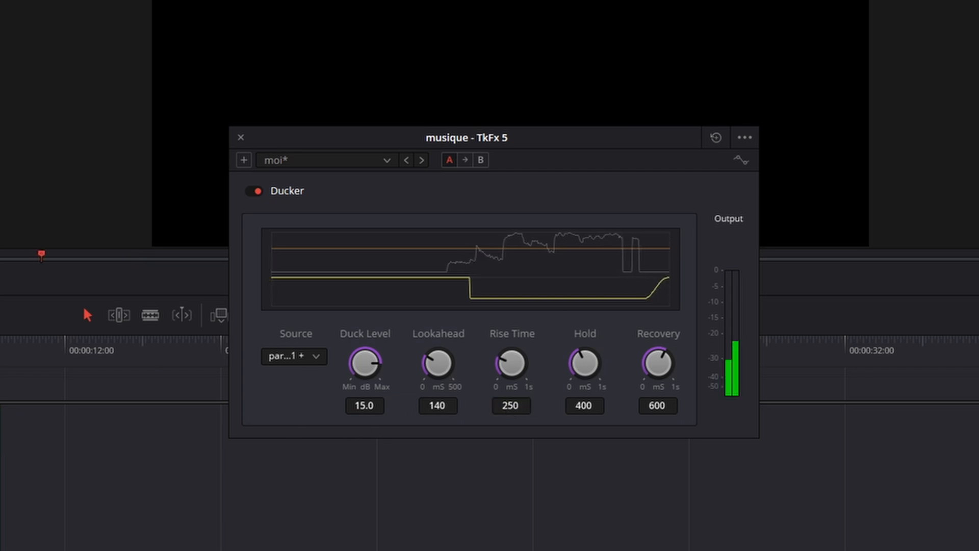
{"action": "key", "text": "space"}
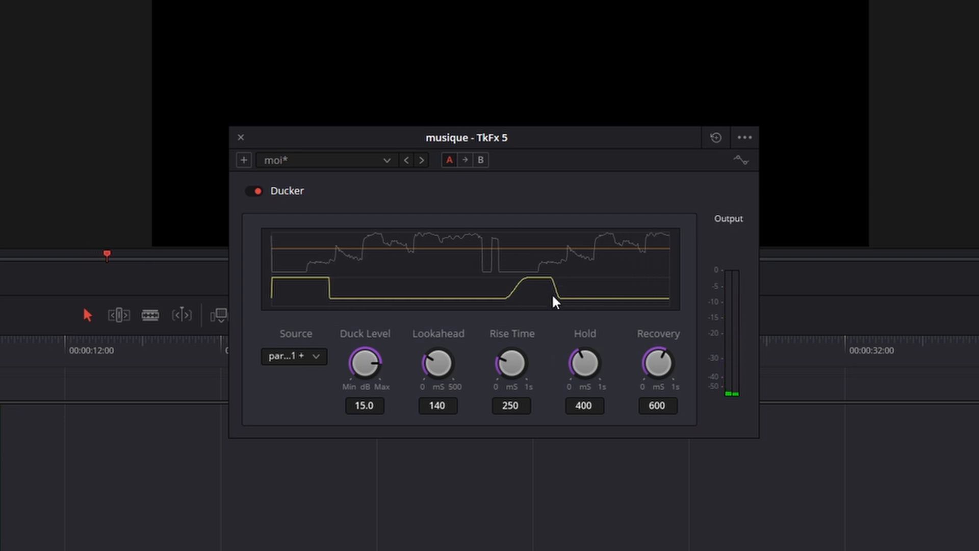
Set Hold and Recovery to 0 and the Rise Time to 340 ms, and play the start of the voice again
{"action": "left_click_drag", "start_coordinate": [589, 369], "coordinate": [461, 384]}
{"action": "left_click_drag", "start_coordinate": [663, 369], "coordinate": [411, 398]}
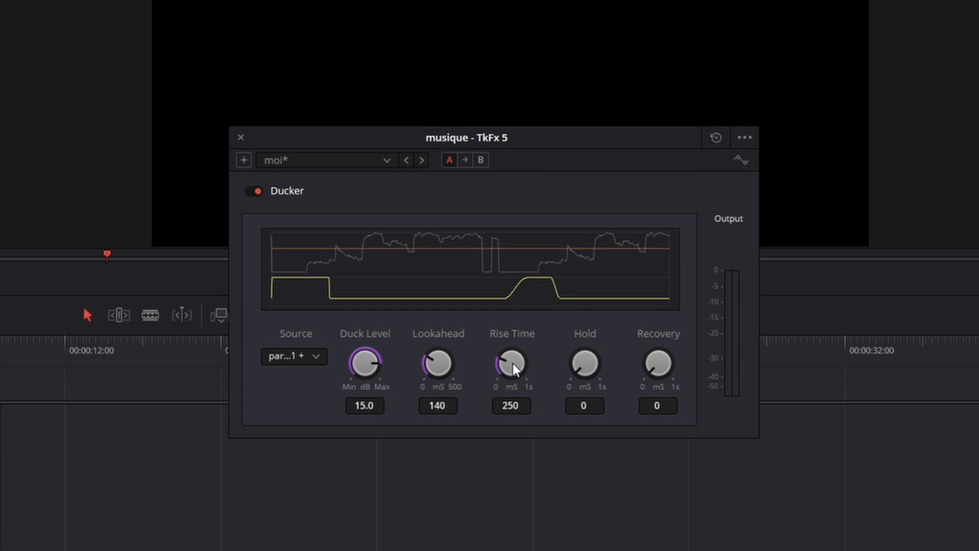
{"action": "left_click_drag", "start_coordinate": [518, 370], "coordinate": [541, 373]}
{"action": "key", "text": "space"}
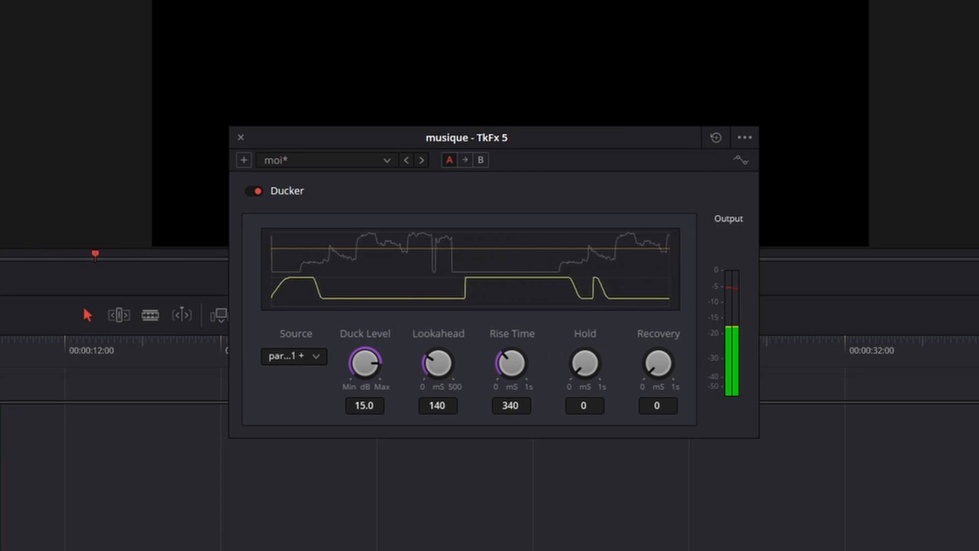
{"action": "key", "text": "space"}
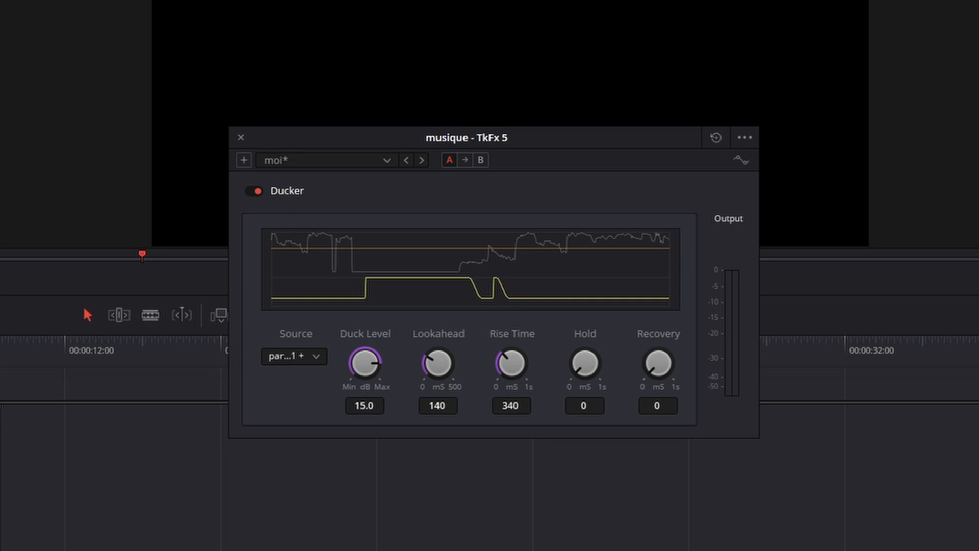
Set the Ducker's Hold to 422 ms and play the timeline from near its beginning through the paroles 1 clip
{"action": "left_click_drag", "start_coordinate": [585, 364], "coordinate": [724, 396]}
{"action": "left_click_drag", "start_coordinate": [595, 368], "coordinate": [637, 376]}
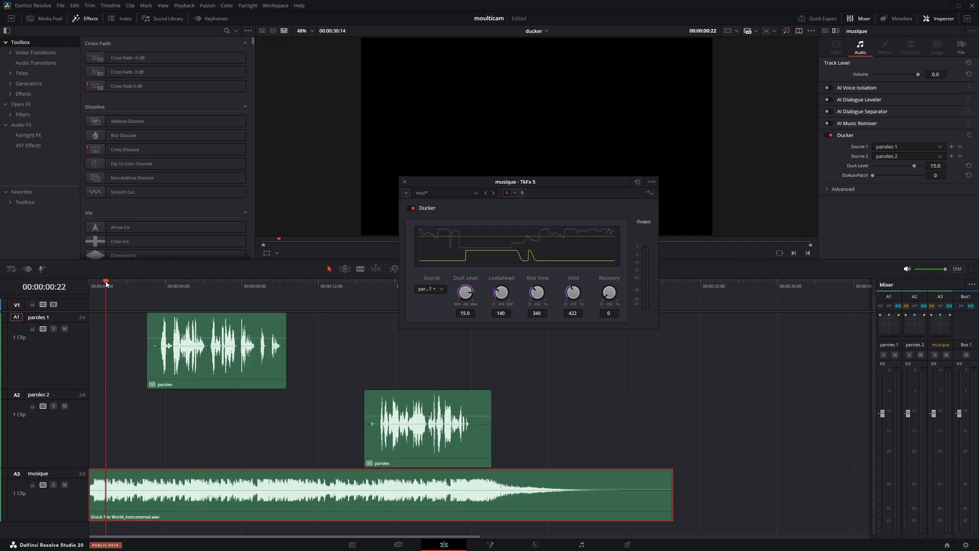
{"action": "key", "text": "space"}
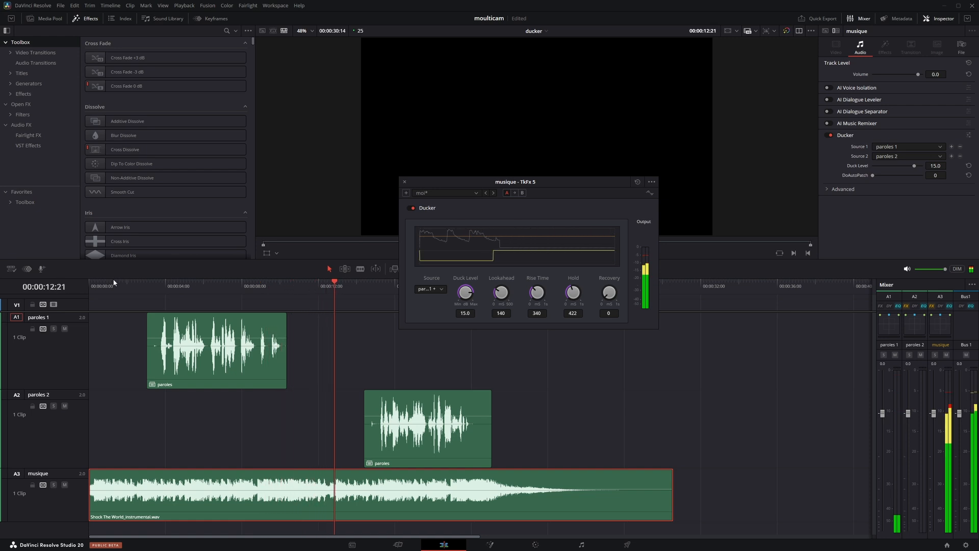
{"action": "key", "text": "space"}
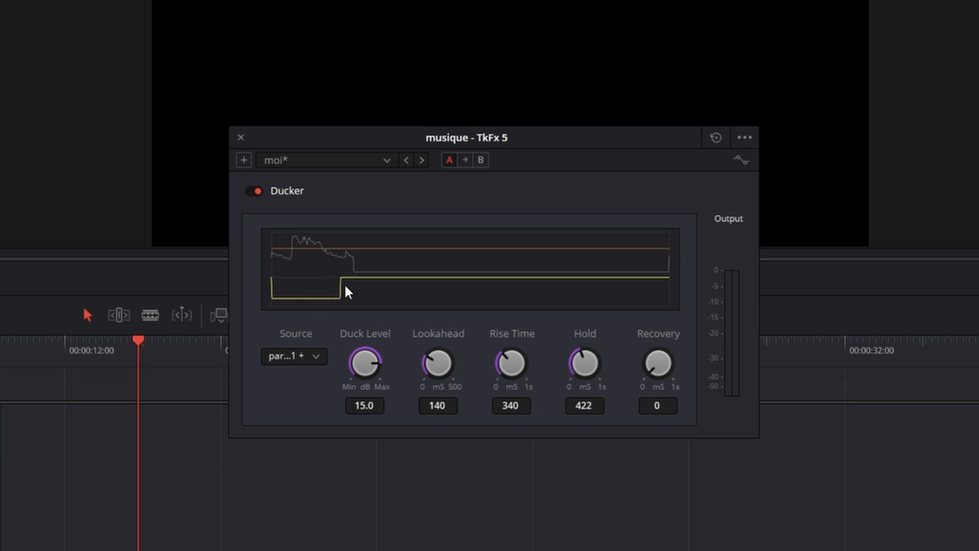
Set the Ducker's Recovery to 447 ms and play the timeline from before the paroles 1 clip
{"action": "left_click_drag", "start_coordinate": [658, 363], "coordinate": [774, 392]}
{"action": "left_click_drag", "start_coordinate": [673, 369], "coordinate": [689, 373]}
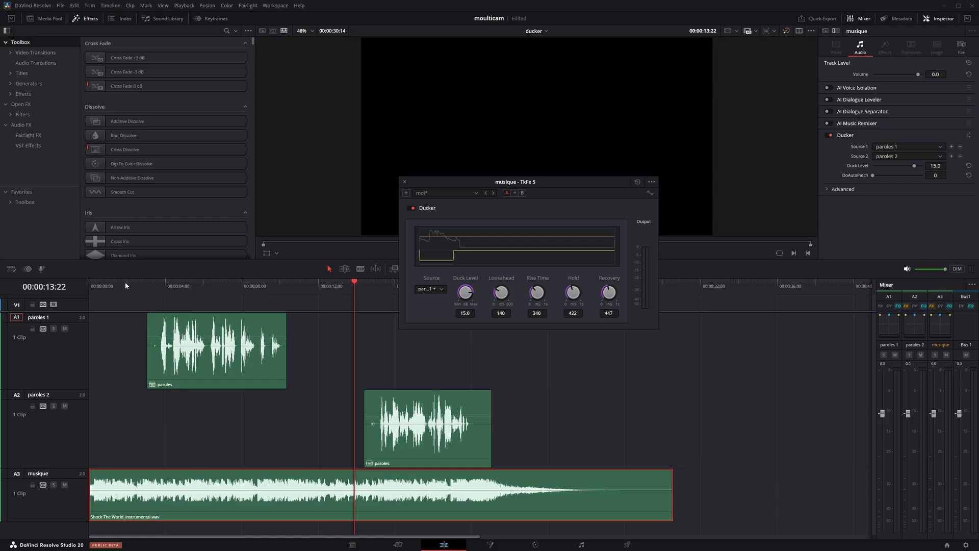
{"action": "left_click", "coordinate": [116, 286]}
{"action": "key", "text": "space"}
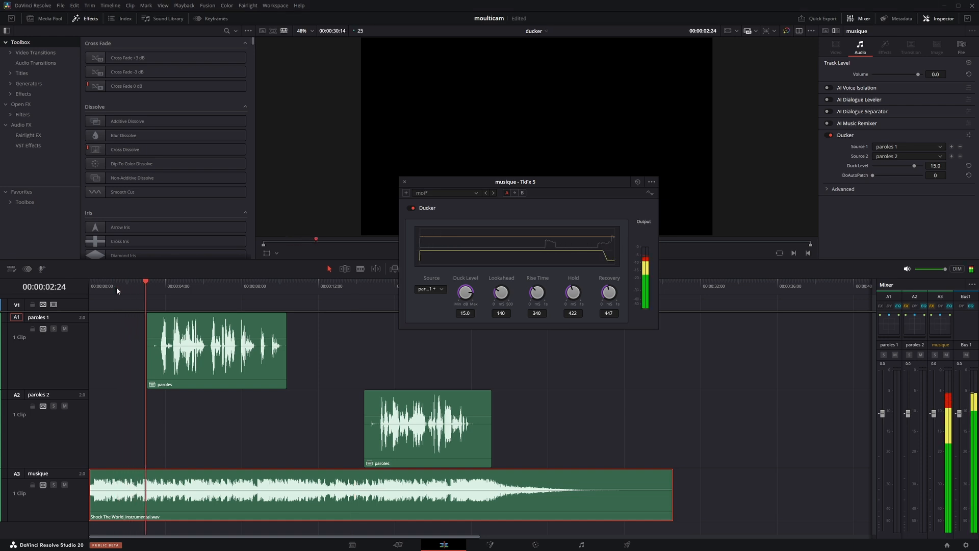